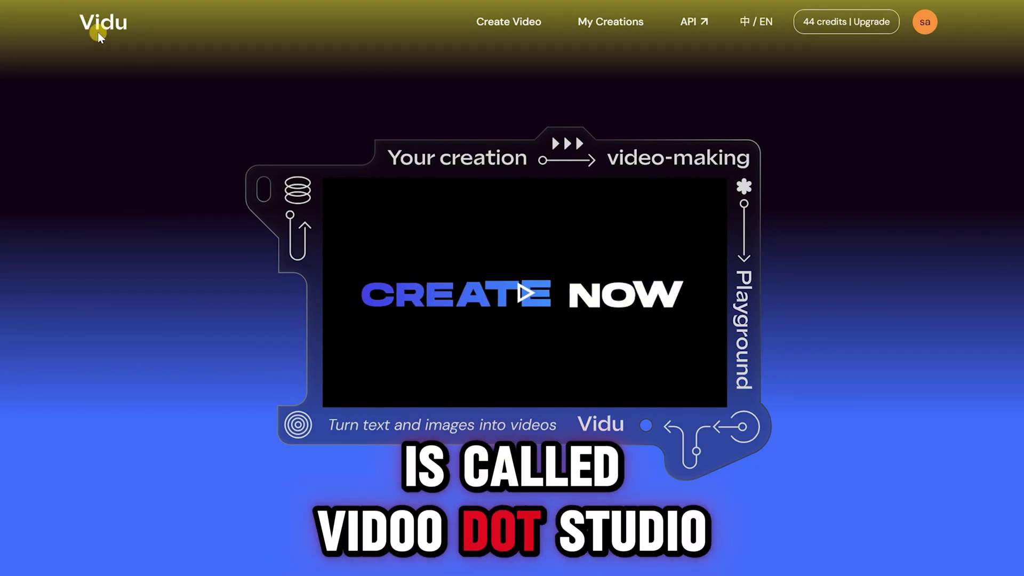
scroll(866, 221, "down", 15)
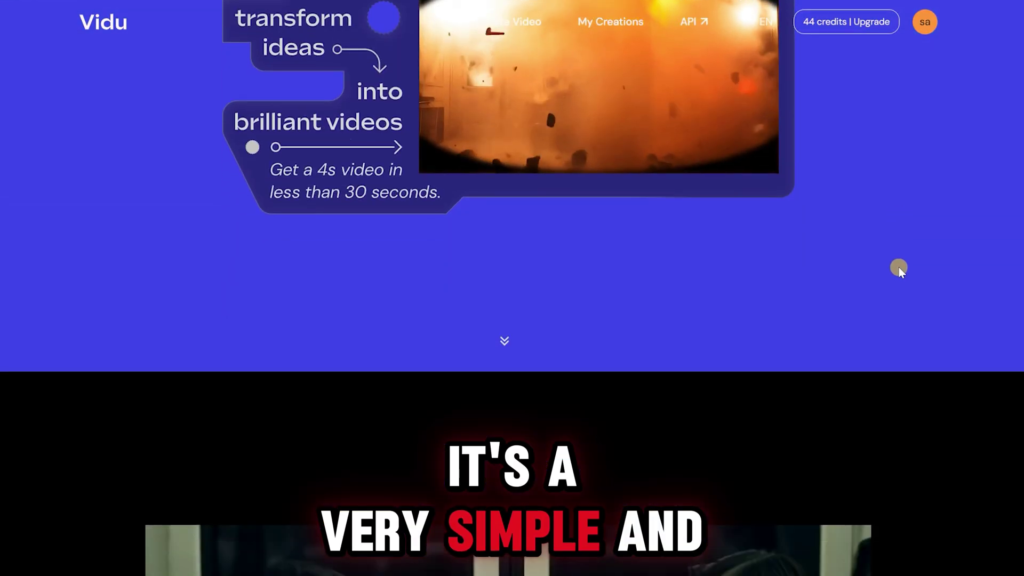
scroll(898, 269, "down", 10)
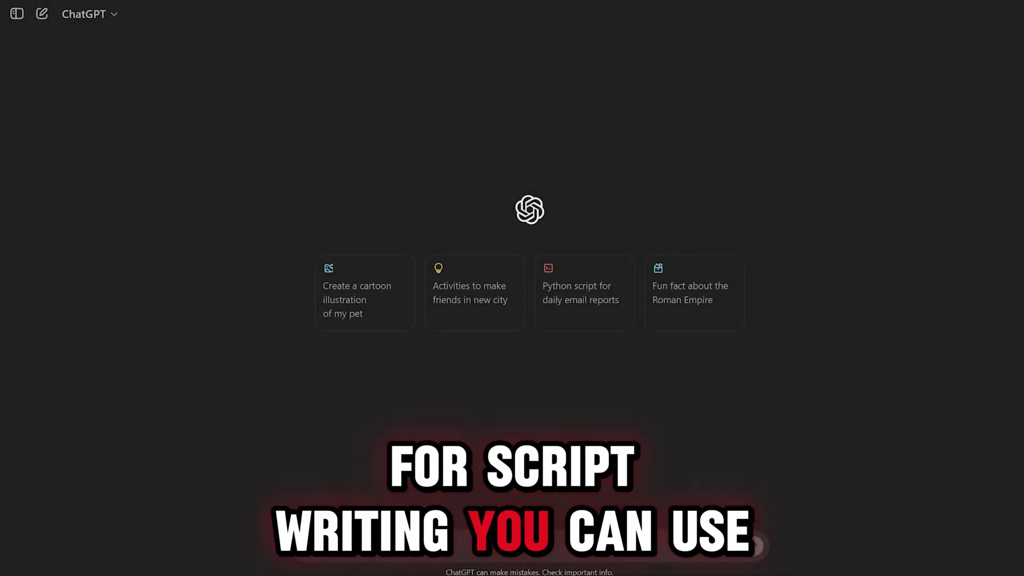
Paste the request for a 30-second narrator-only script about Luka and his dog into ChatGPT and send it.
key("ctrl+v")
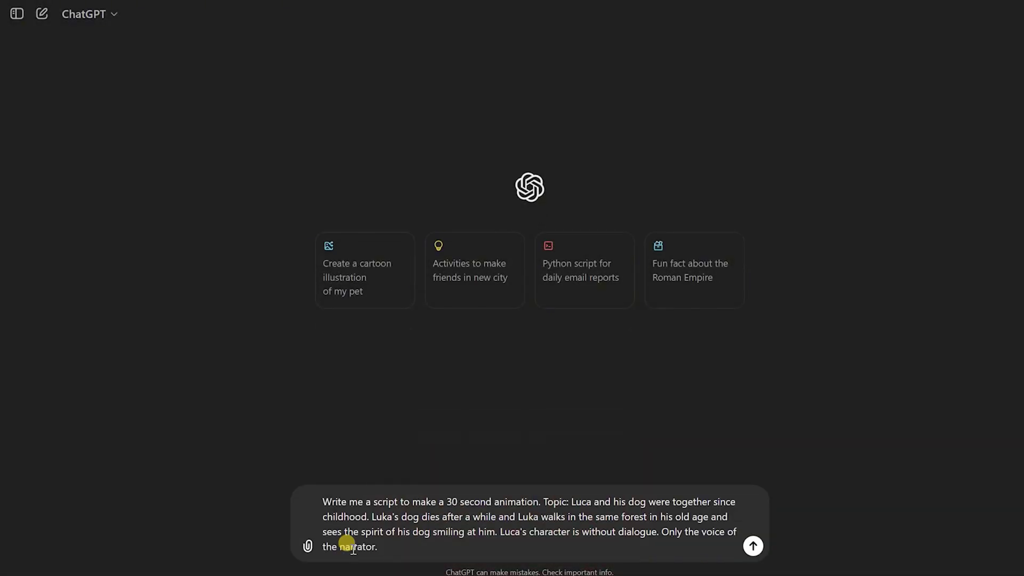
left_click(752, 546)
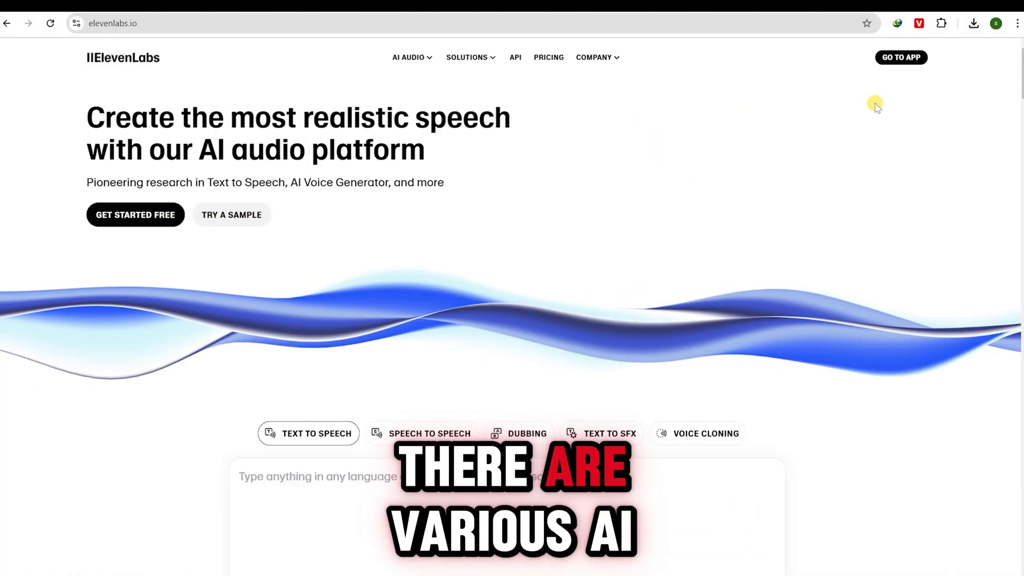
Browse ElevenLabs' Narrative & Story voice library, previewing Adam Stone, Wise Rustic Cowboy, Frederick Surrey and Lana Weiss.
left_click(901, 59)
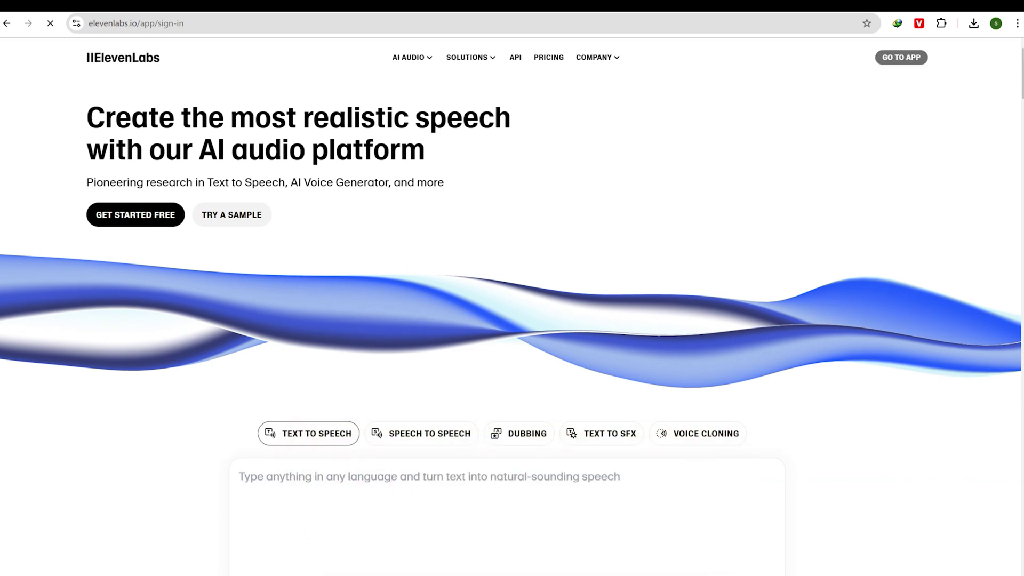
left_click(59, 145)
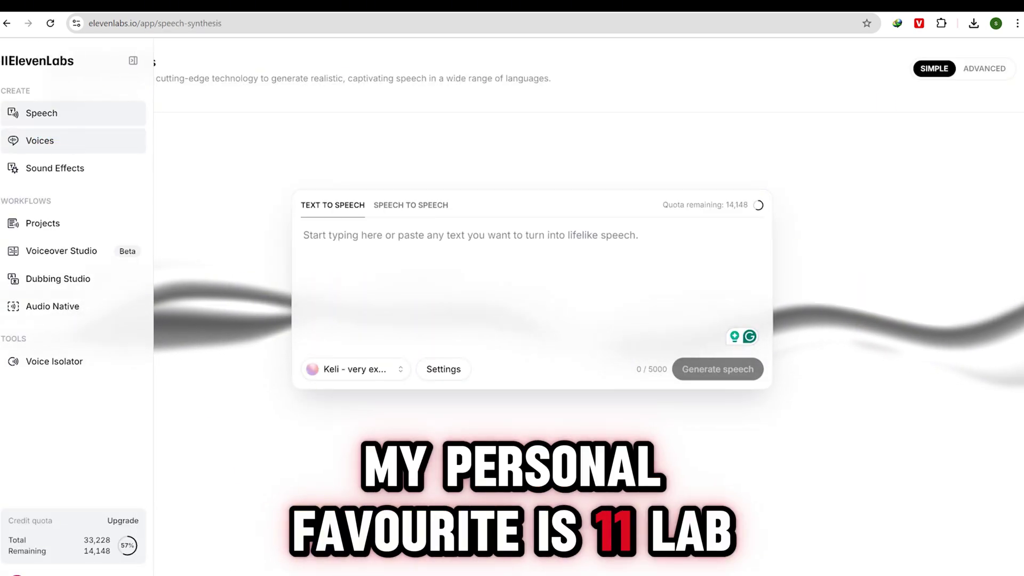
left_click(118, 101)
left_click(265, 134)
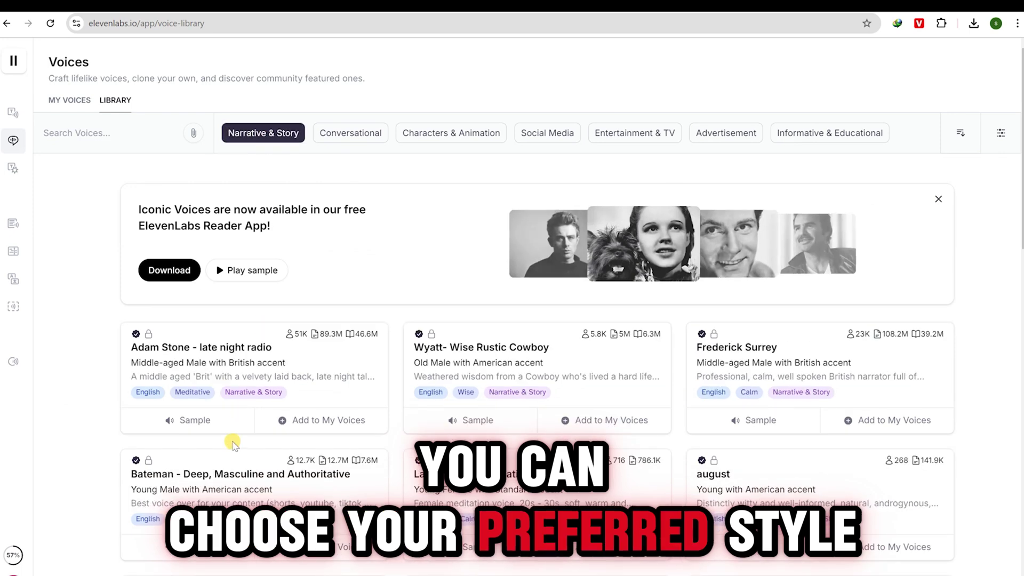
left_click(184, 420)
left_click(469, 421)
left_click(744, 420)
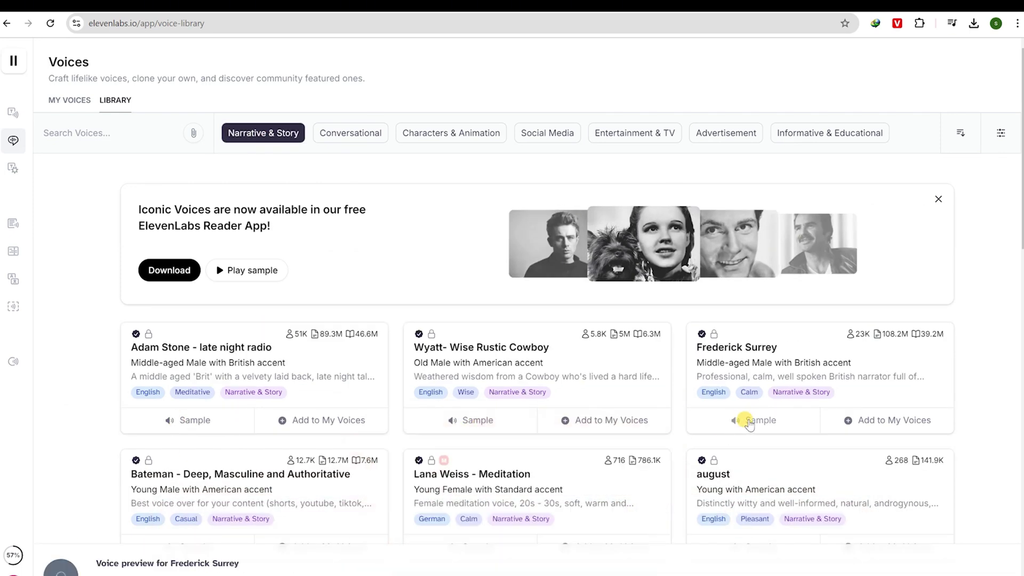
scroll(740, 418, "down", 2)
left_click(464, 425)
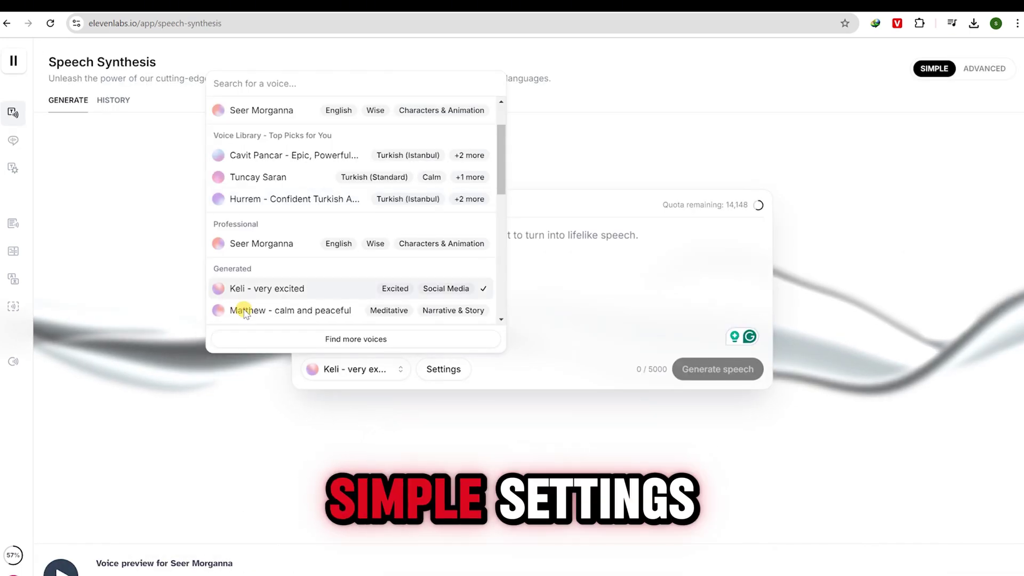
Generate speech of the first narration sentence in the calm Matthew voice.
left_click(240, 310)
left_click(326, 229)
type("Luka and his faithful dog grew up together, sharing every moment of joy and adventure.")
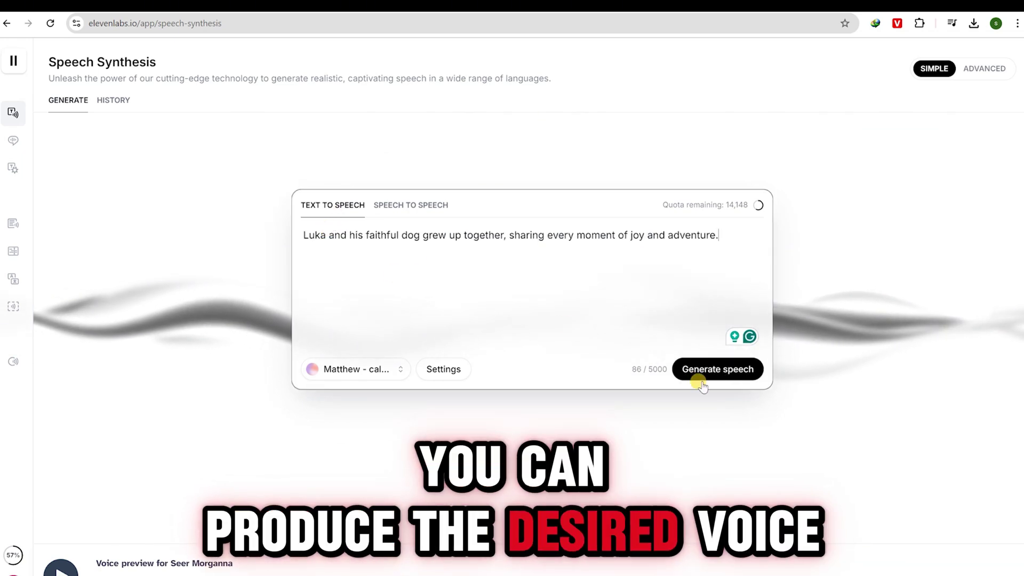
left_click(715, 369)
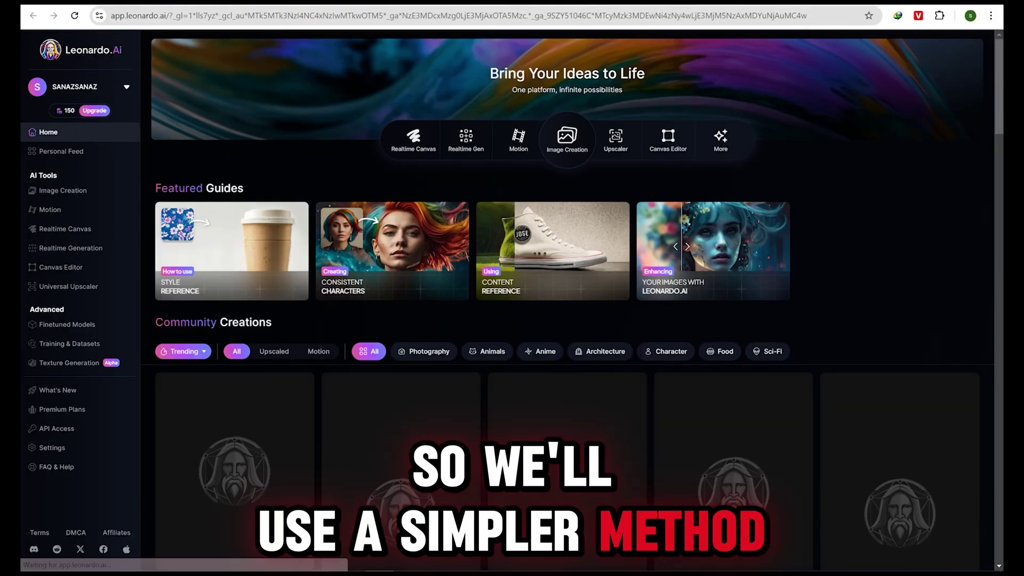
Filter Leonardo.Ai community creations to character images sorted by Top, and open the character-sheet image.
scroll(816, 330, "down", 2)
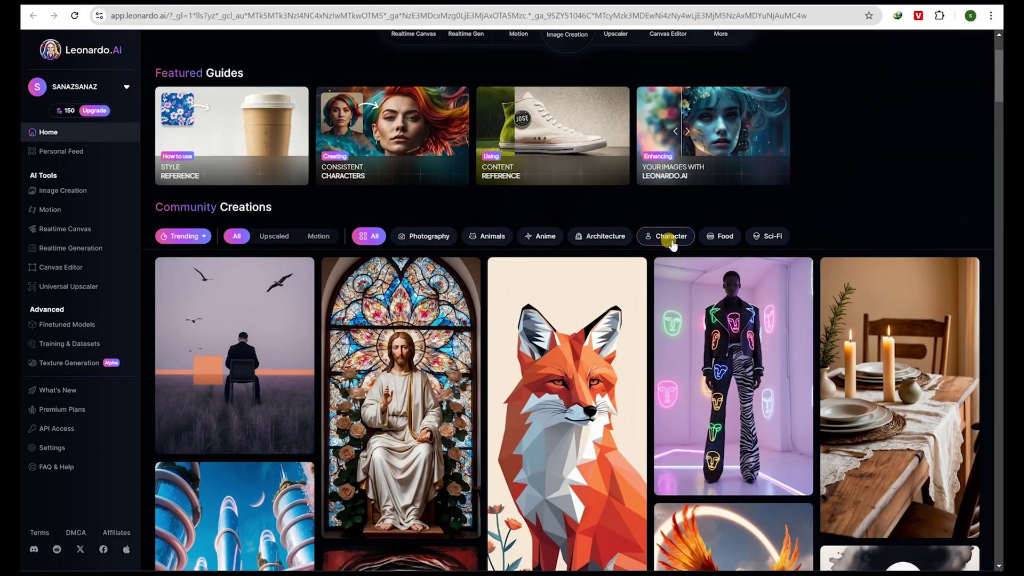
left_click(667, 240)
scroll(818, 381, "down", 2)
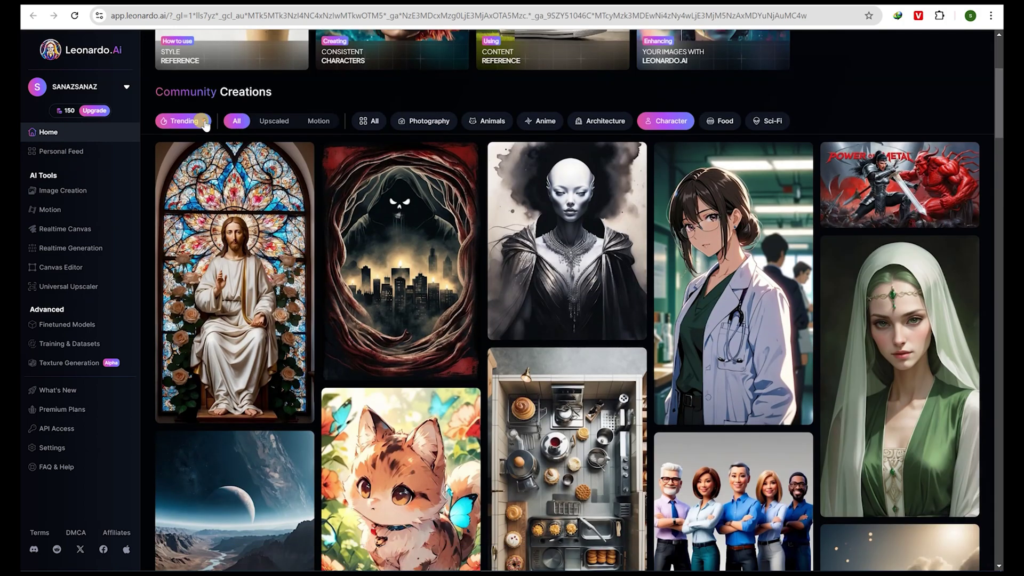
left_click(182, 151)
scroll(814, 342, "down", 10)
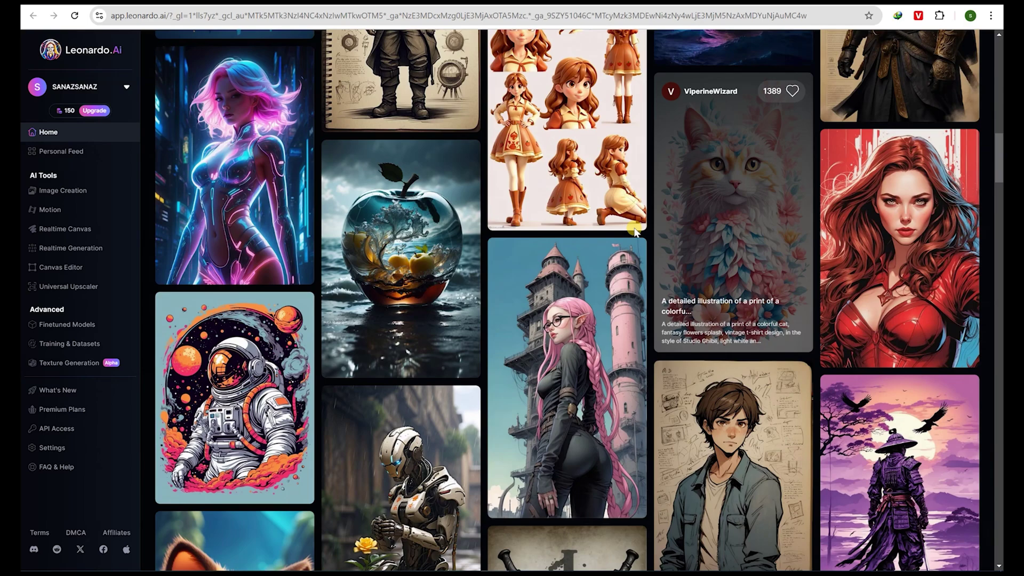
left_click(634, 229)
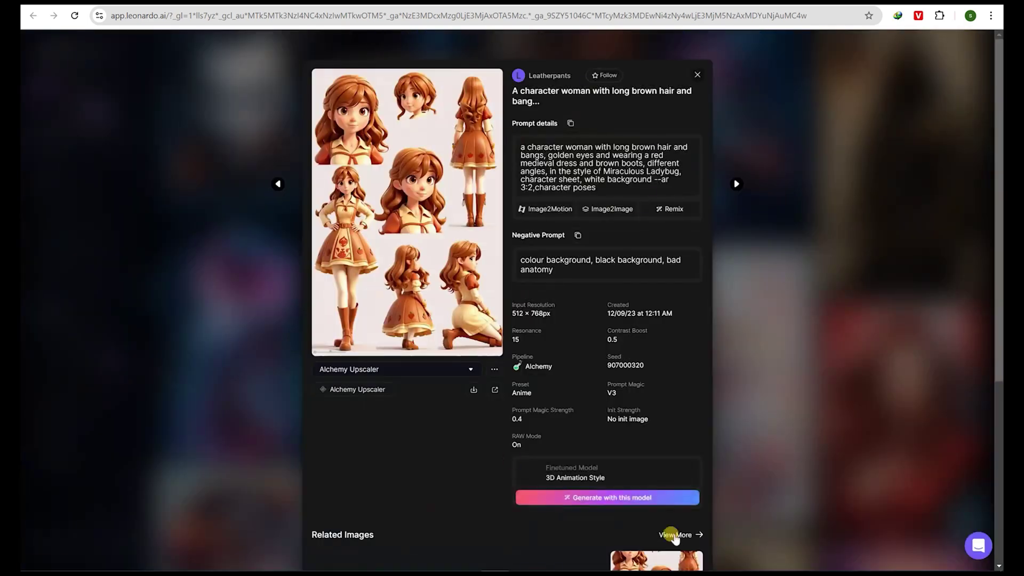
Visit the 3D Animation Style model page and open the jungle adventurer image's details.
scroll(677, 539, "down", 4)
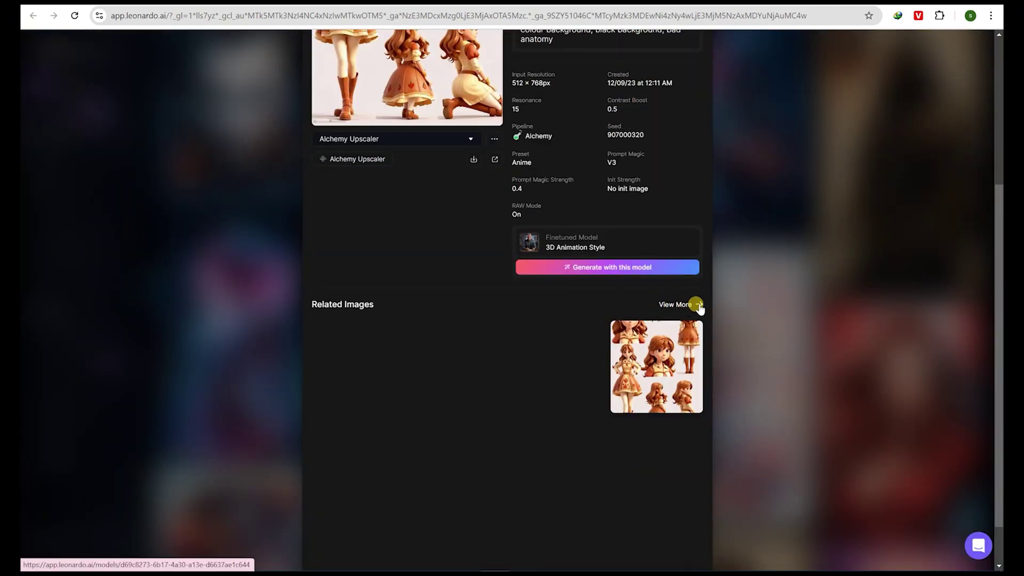
left_click(698, 306)
scroll(818, 435, "down", 8)
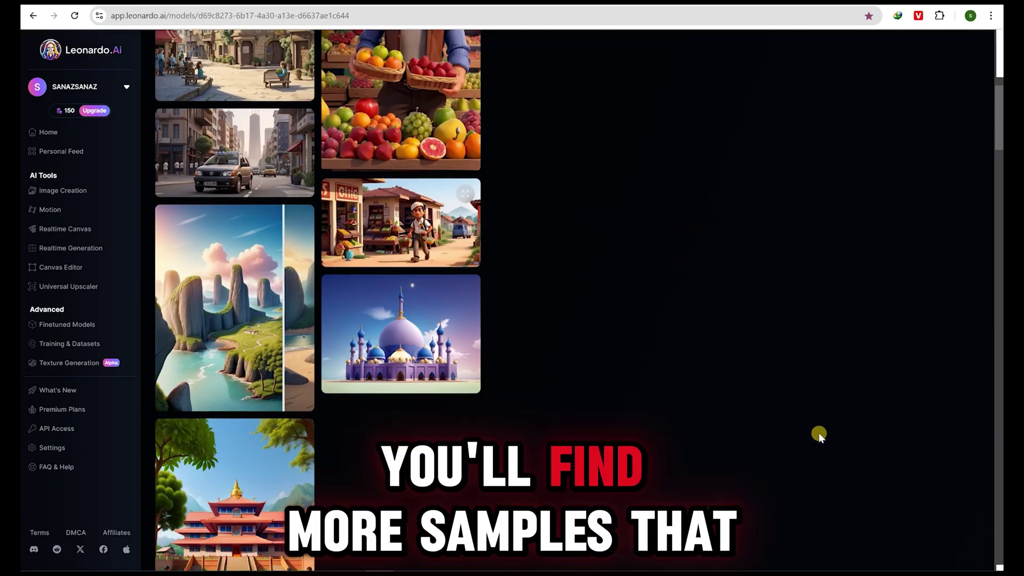
scroll(818, 433, "down", 10)
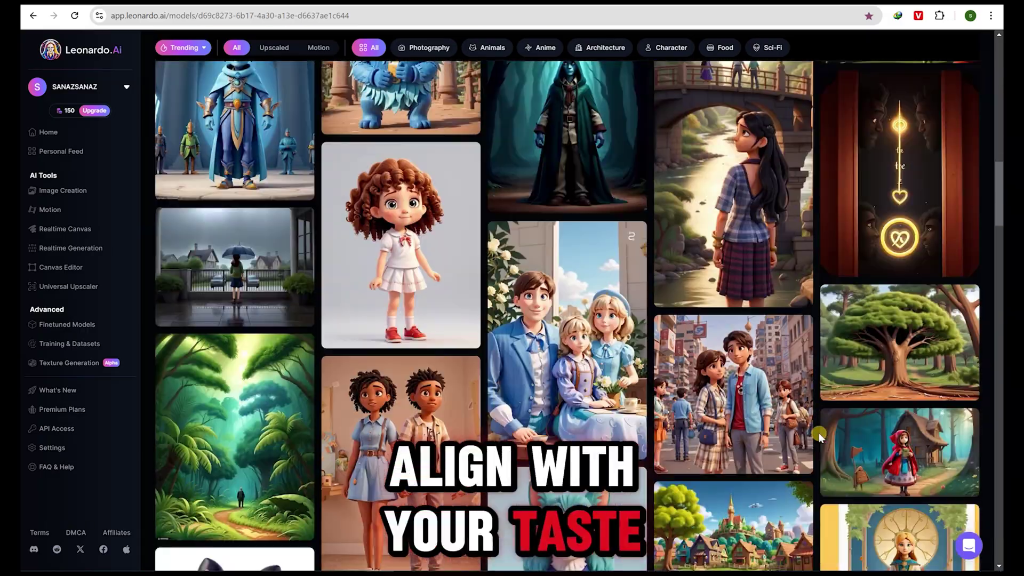
scroll(818, 433, "down", 10)
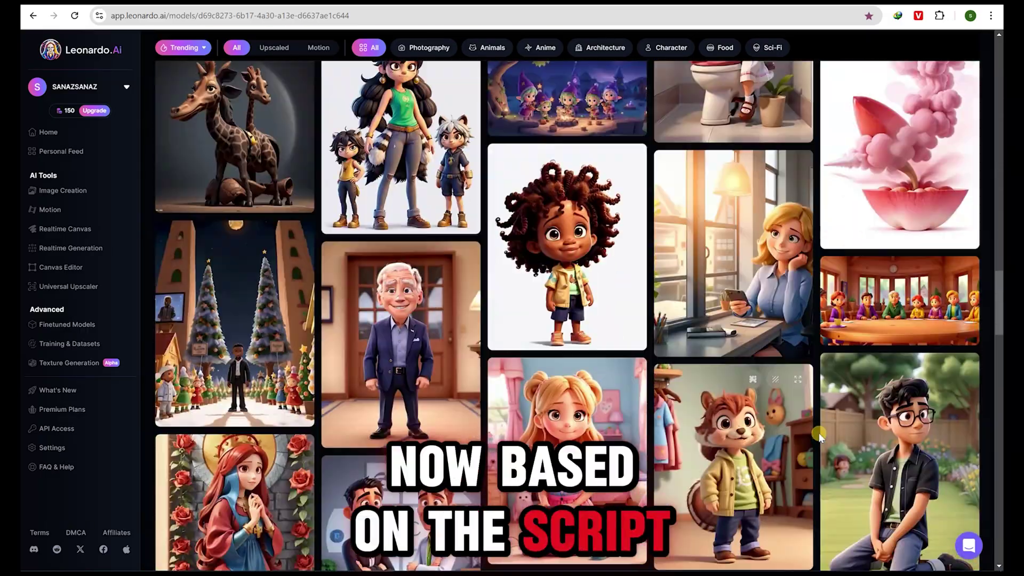
scroll(818, 433, "down", 10)
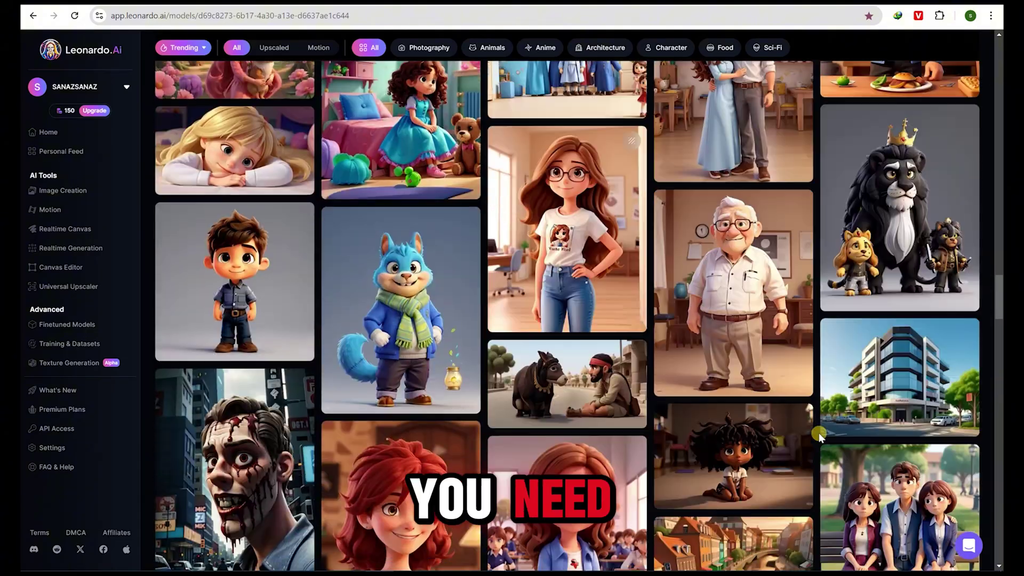
scroll(818, 433, "down", 5)
scroll(817, 433, "down", 1)
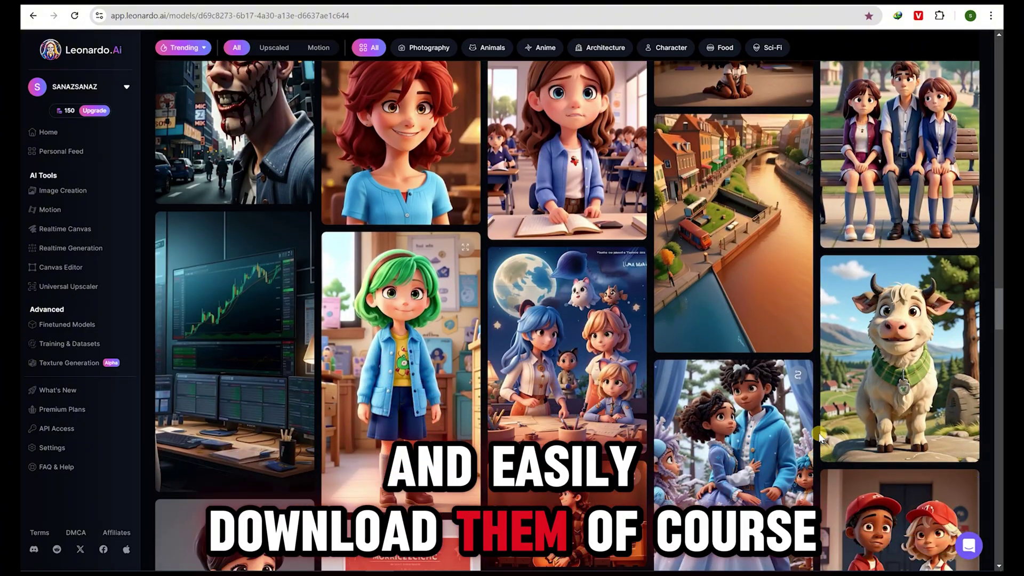
scroll(818, 433, "down", 8)
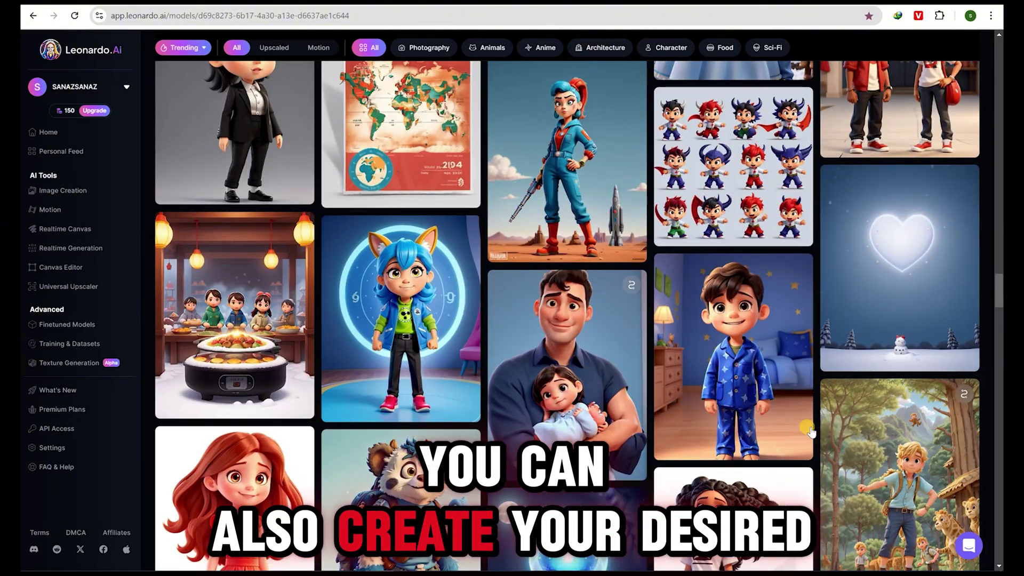
scroll(810, 431, "down", 2)
left_click(887, 379)
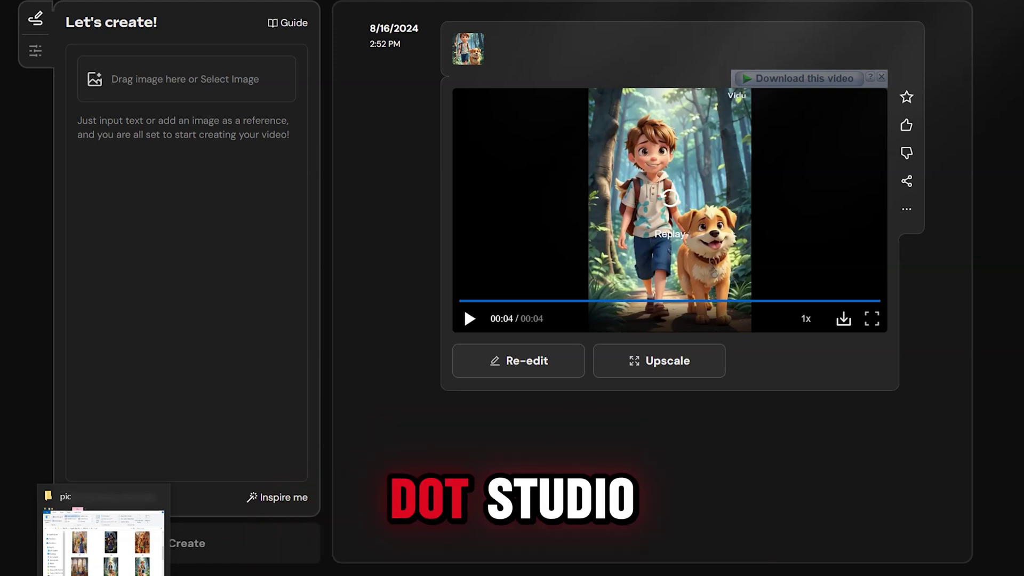
Drop picture 11 into Vidu as the first frame and generate a video from it.
left_click(104, 541)
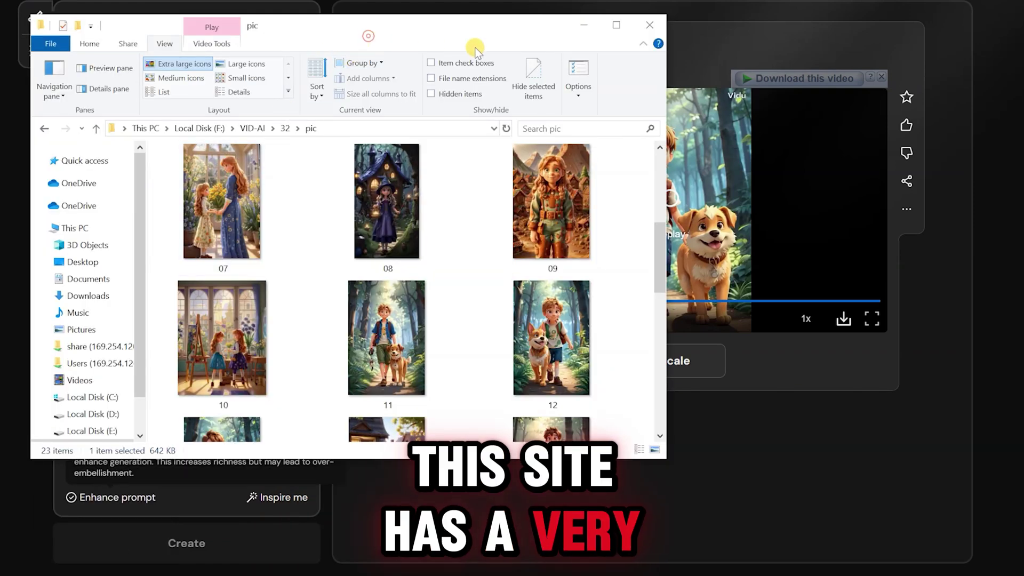
left_click_drag(474, 29, 793, 23)
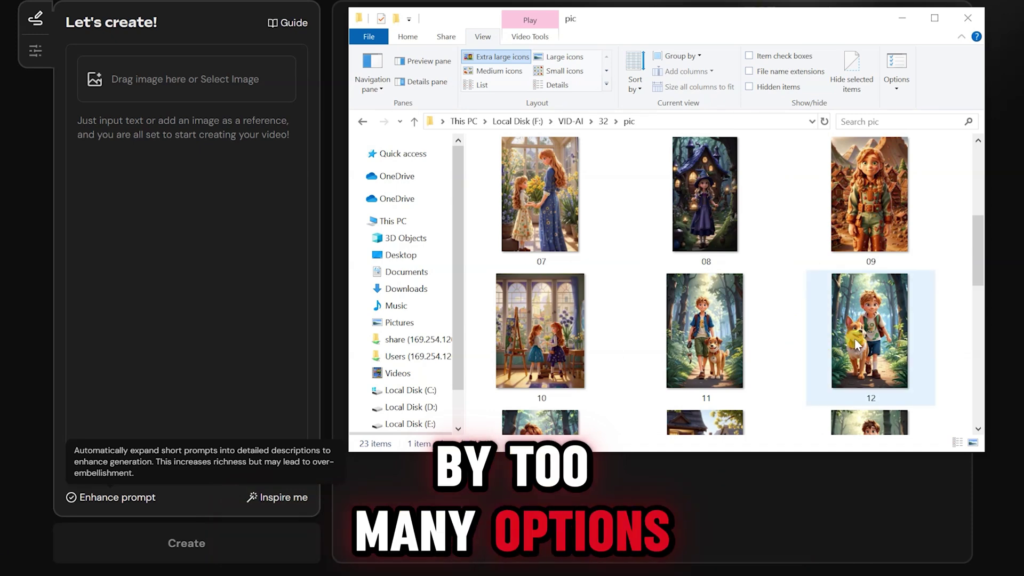
scroll(854, 339, "down", 2)
left_click(878, 288)
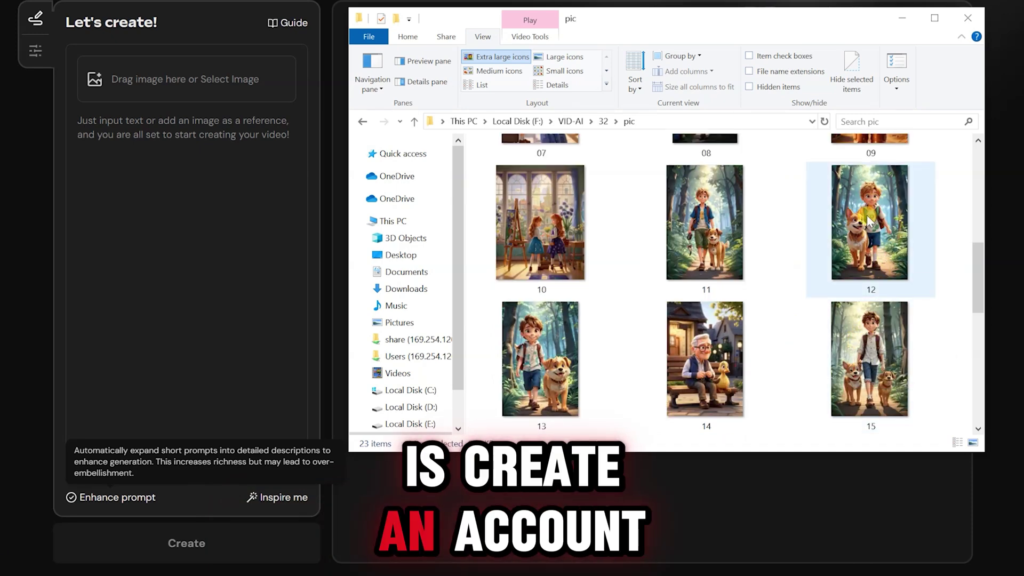
left_click(652, 224)
left_click_drag(652, 224, 181, 82)
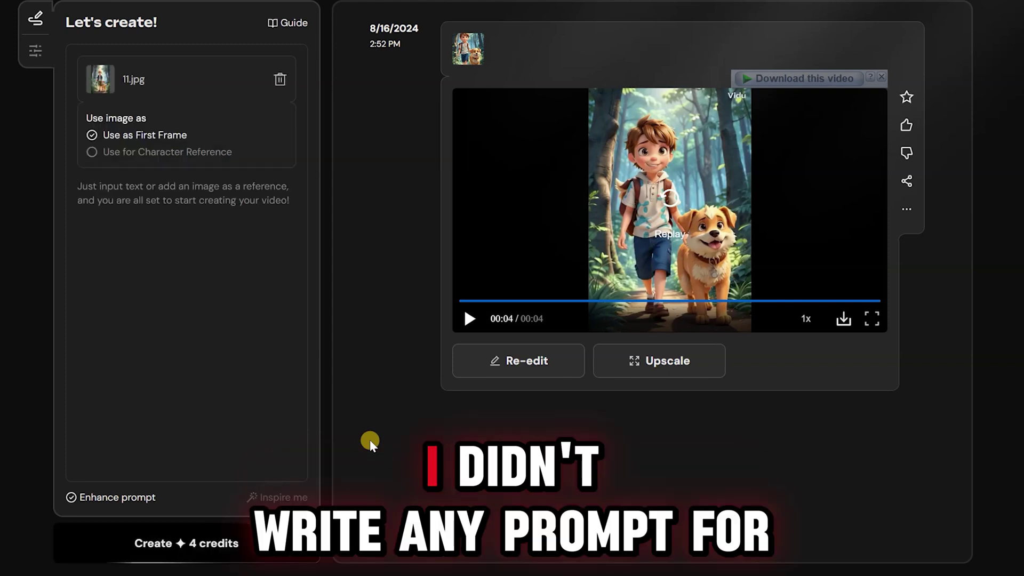
left_click(193, 545)
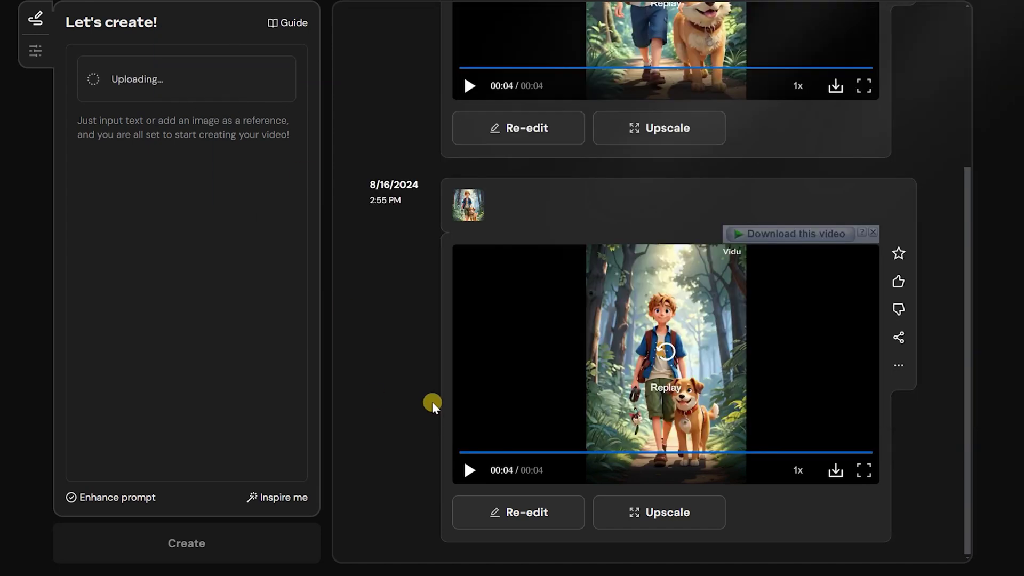
Upload picture 20 as the reference image and generate another Vidu clip.
left_click(162, 542)
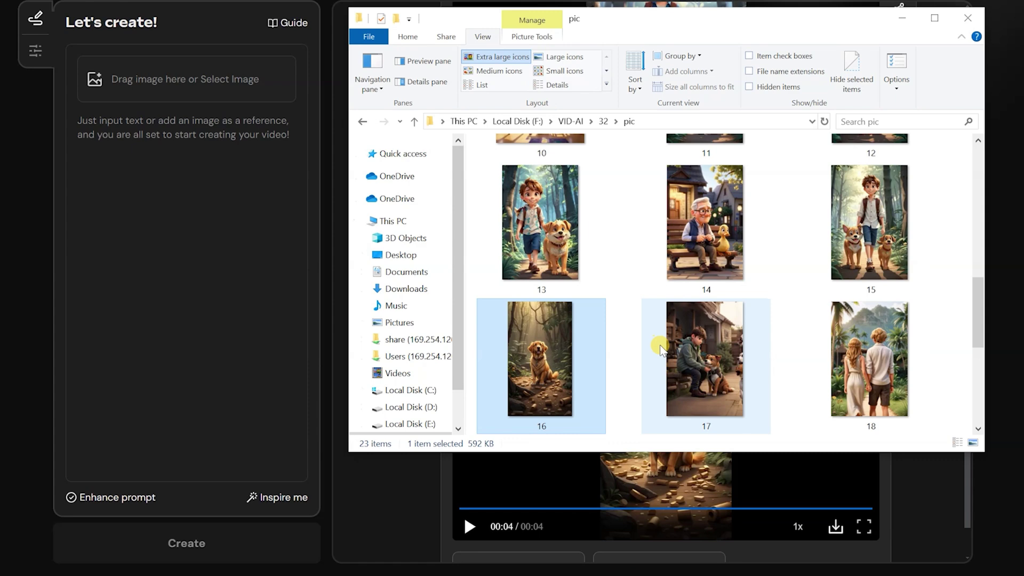
left_click_drag(704, 365, 234, 90)
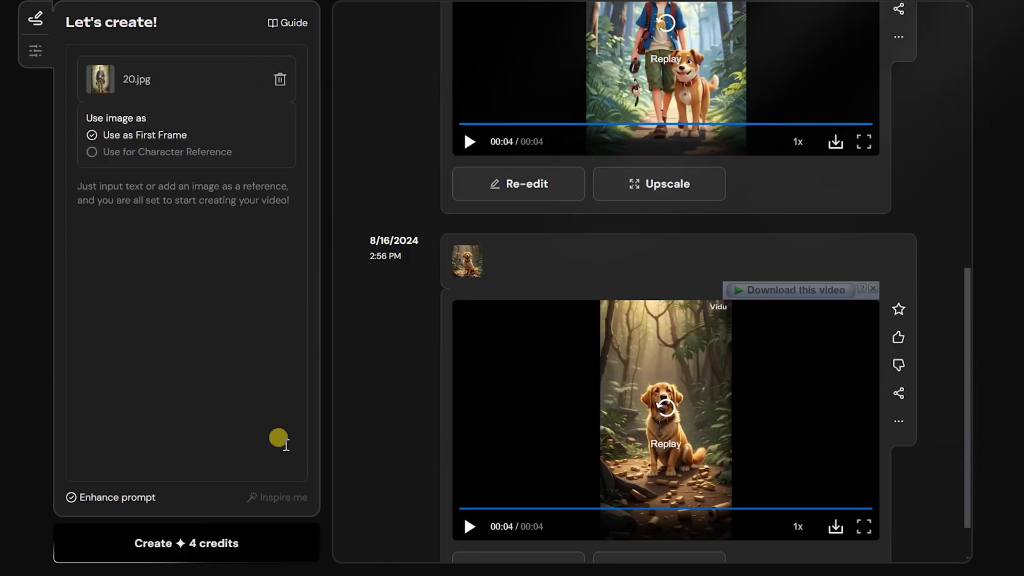
left_click(176, 543)
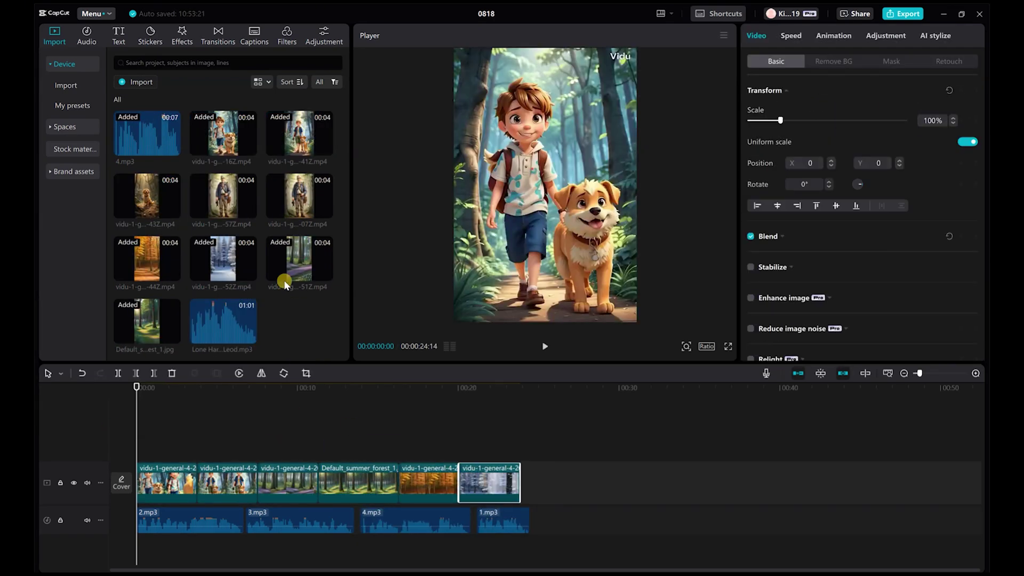
Append a media clip to the timeline, select the 3.mp3 narration and forest clip, then preview playback.
left_click_drag(283, 281, 670, 482)
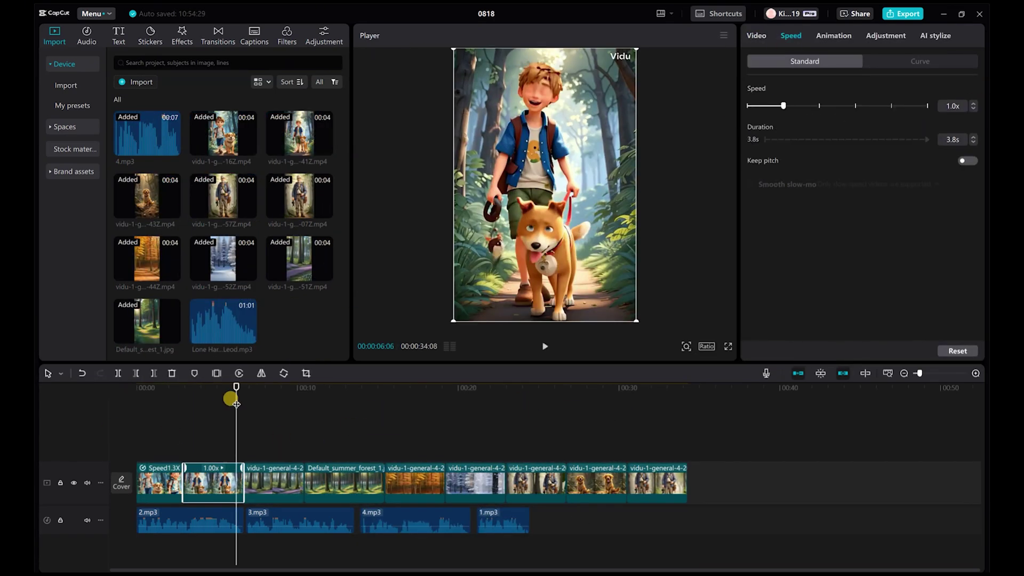
left_click(171, 392)
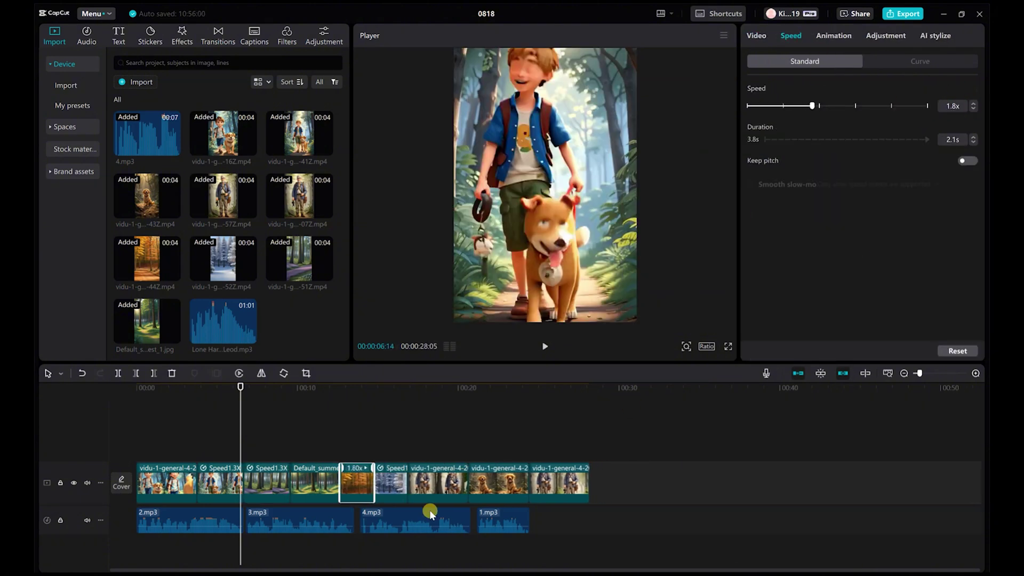
left_click(430, 514)
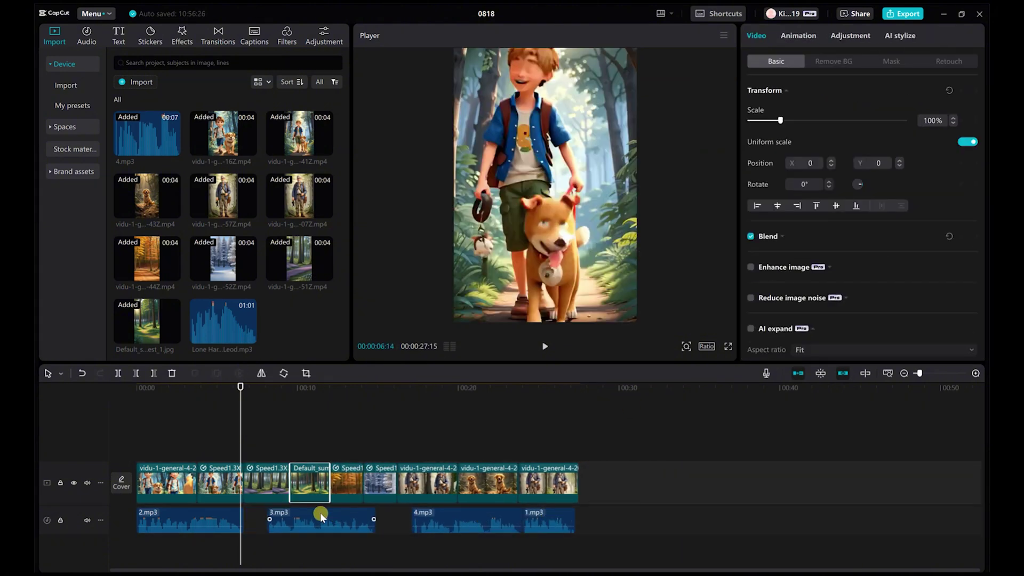
left_click(939, 61)
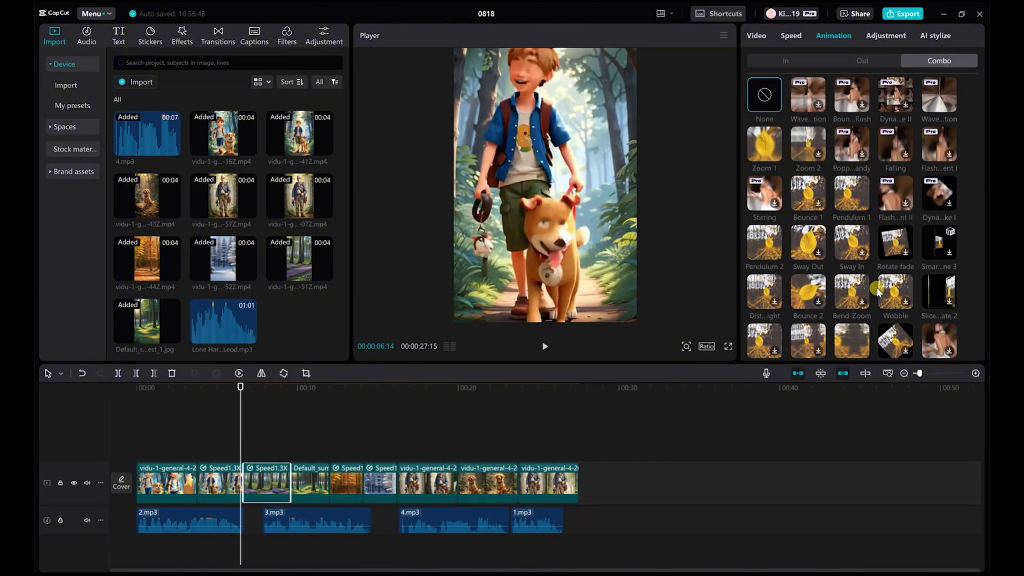
scroll(879, 292, "down", 2)
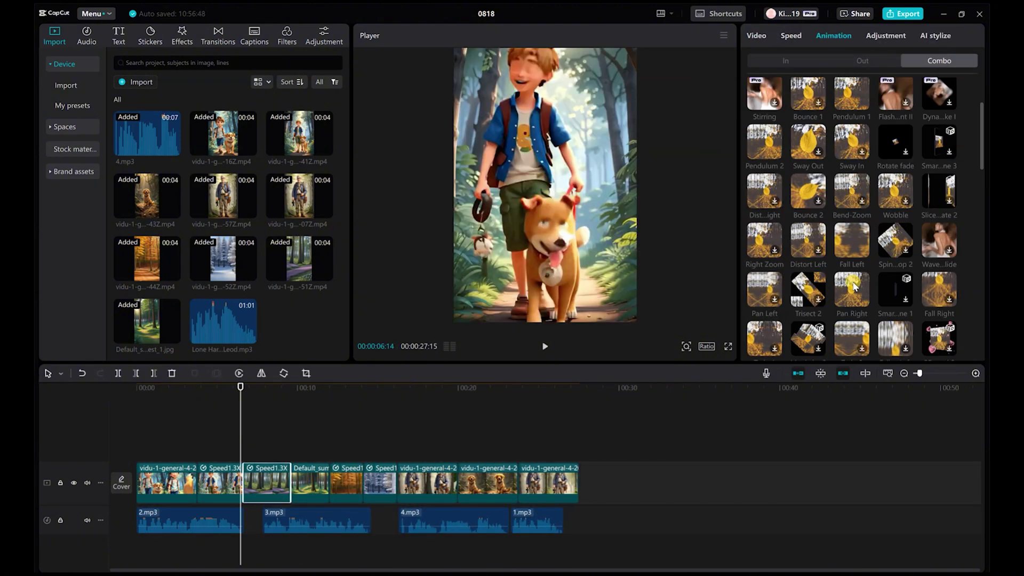
left_click(327, 493)
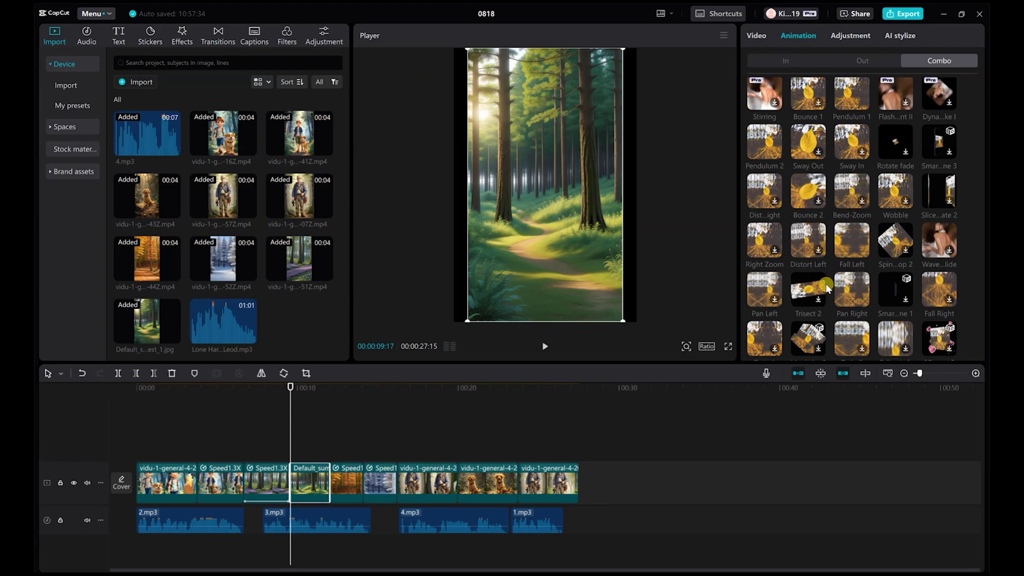
key("space")
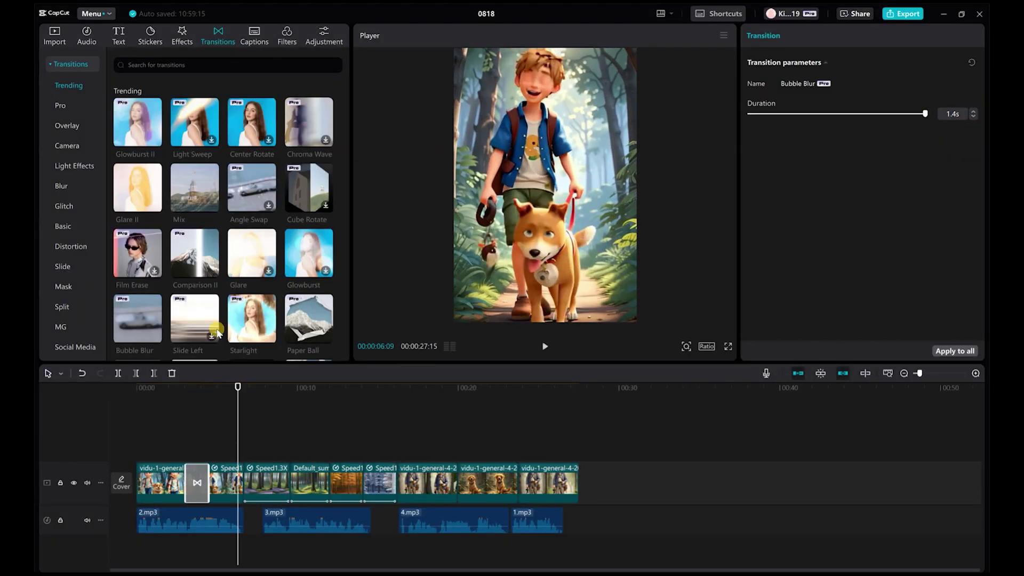
Add a transition before the dog clip and move the playhead onto that clip.
scroll(199, 300, "down", 5)
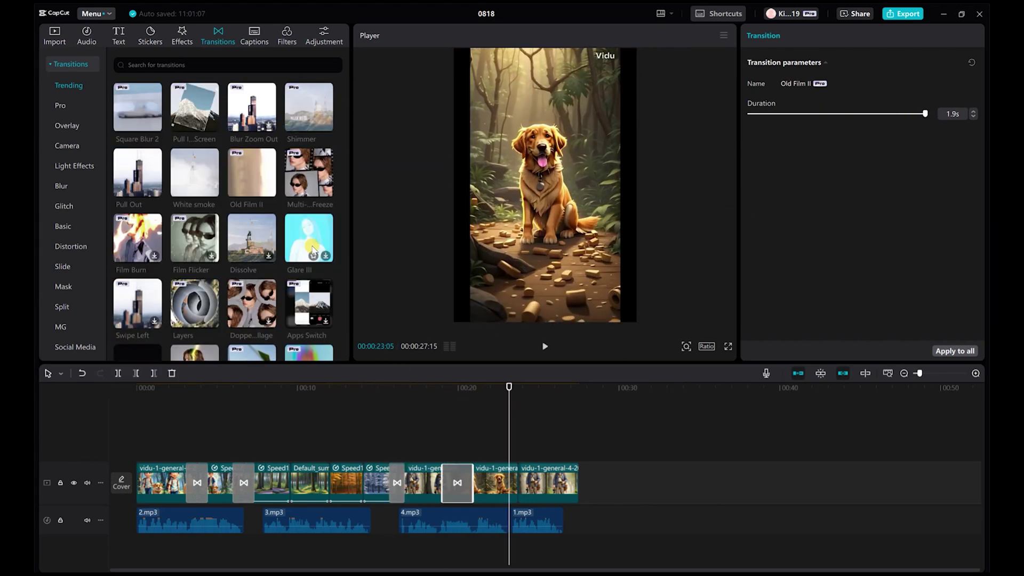
left_click(453, 412)
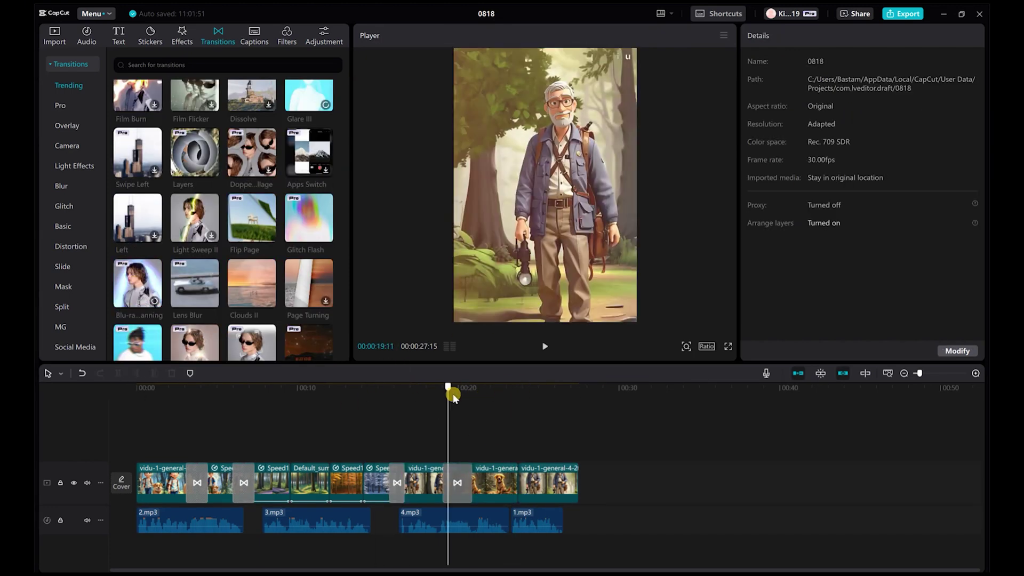
left_click_drag(450, 388, 504, 395)
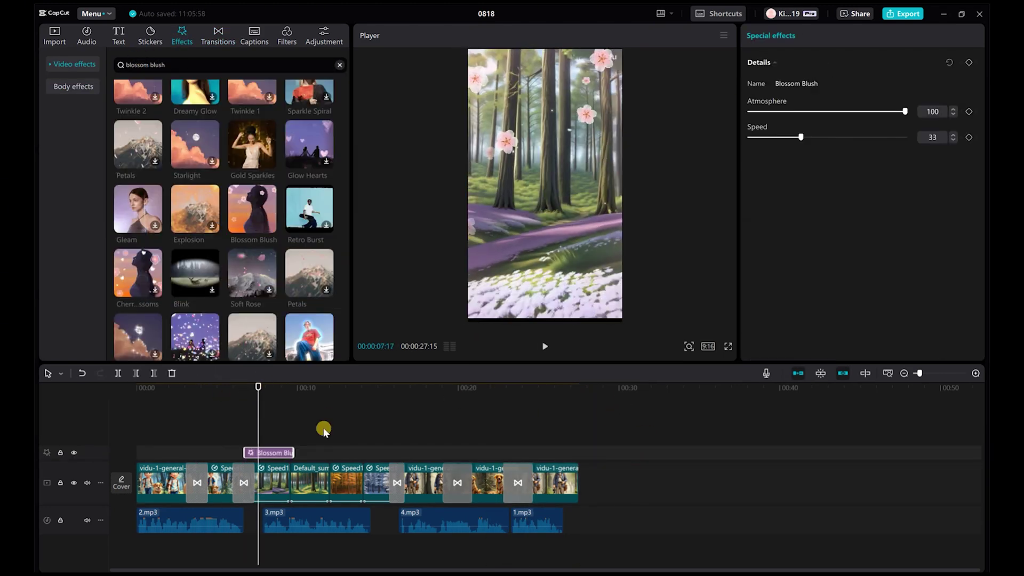
Add the Leaves effect to the effects track beside Blossom Blush.
left_click(323, 429)
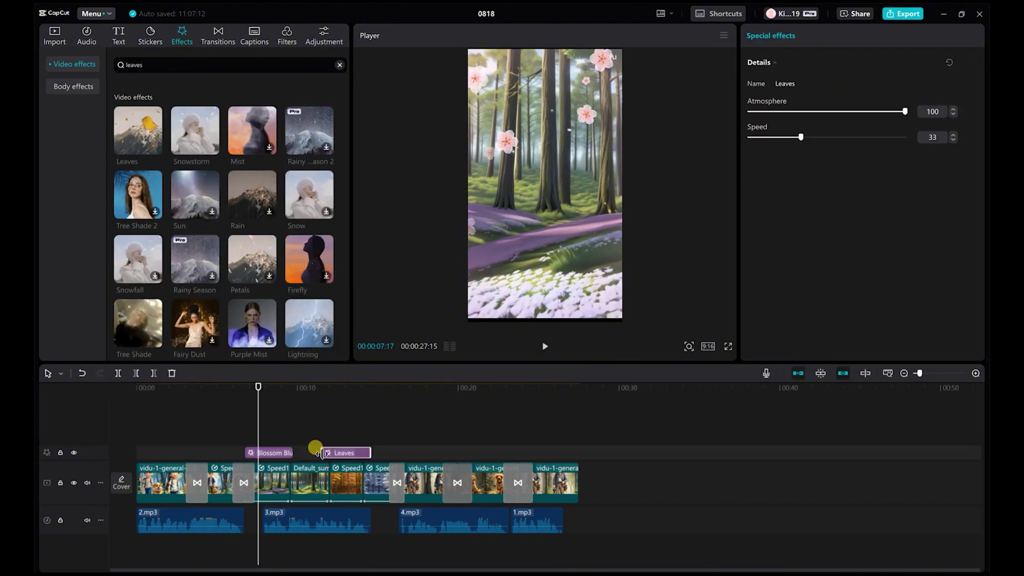